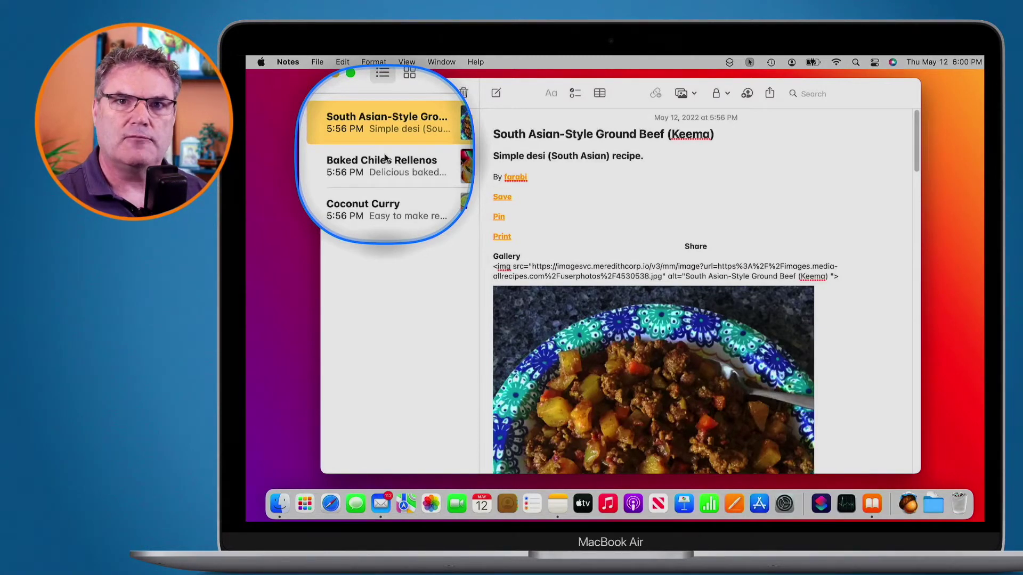
Show the folders sidebar from the View menu, revealing the Recipes folder and its three notes
left_click(407, 62)
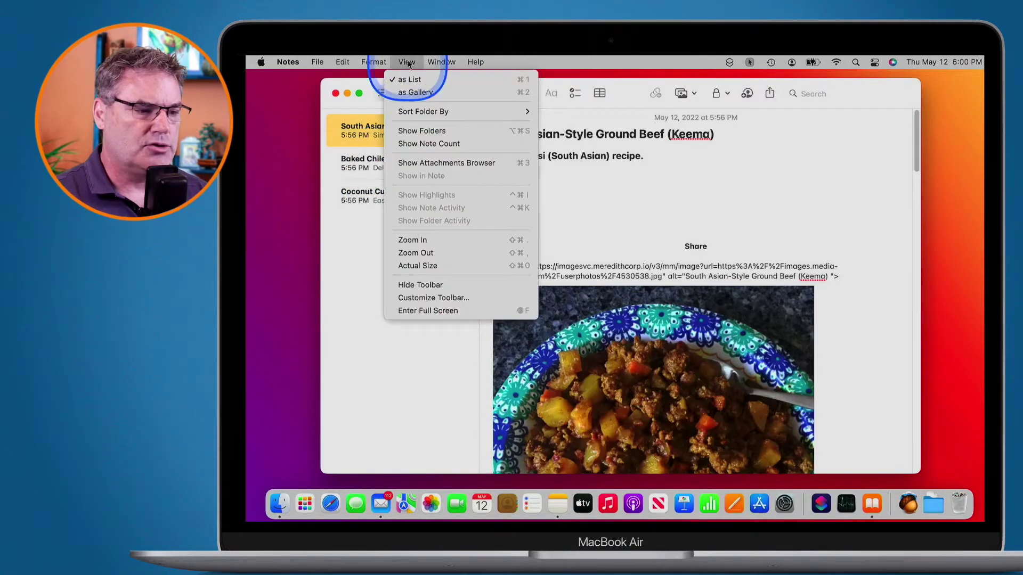
left_click(421, 132)
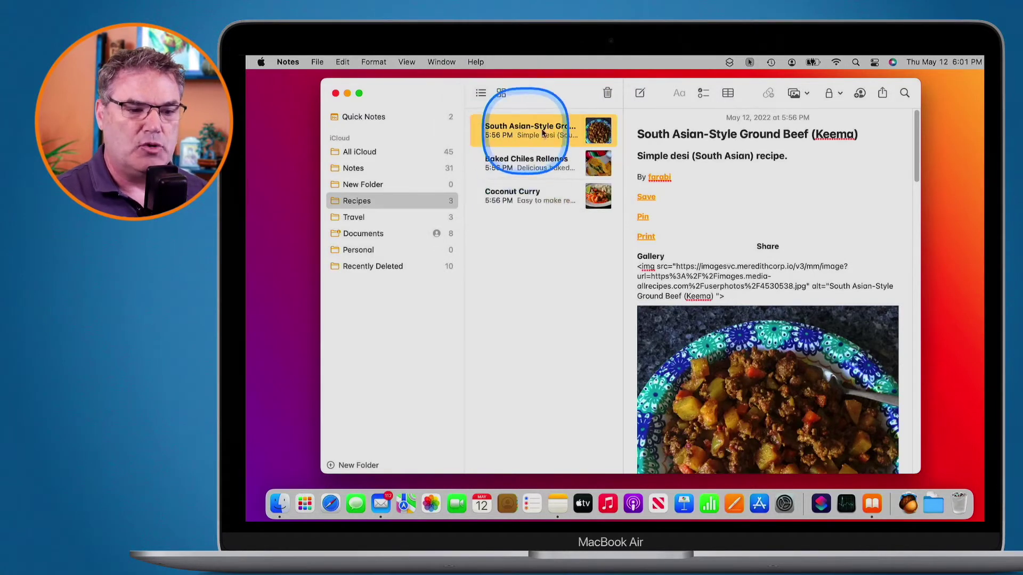
Add the tags #asian and #mainmeal on a new line below the Keema note's title
left_click(862, 135)
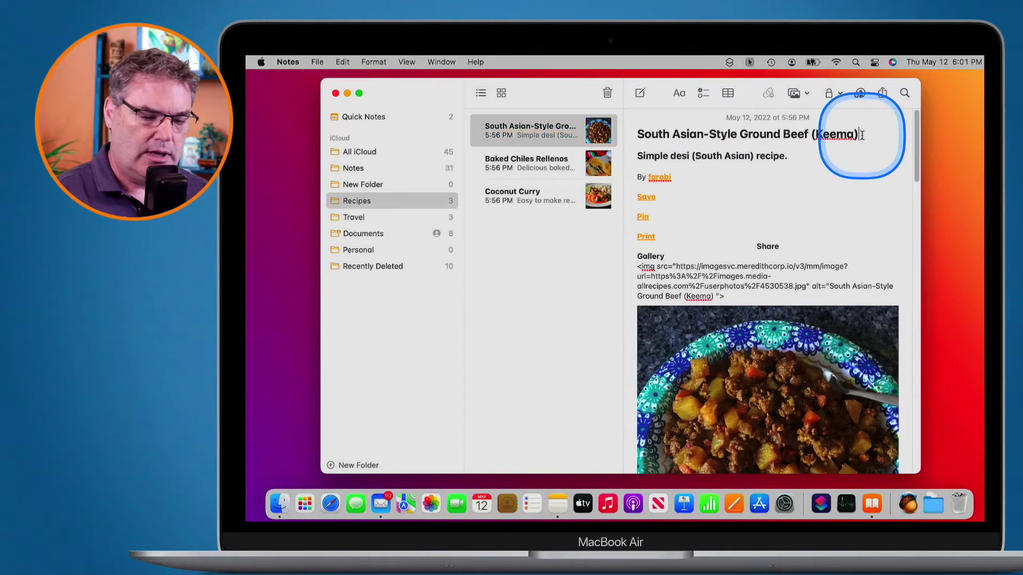
key("Return")
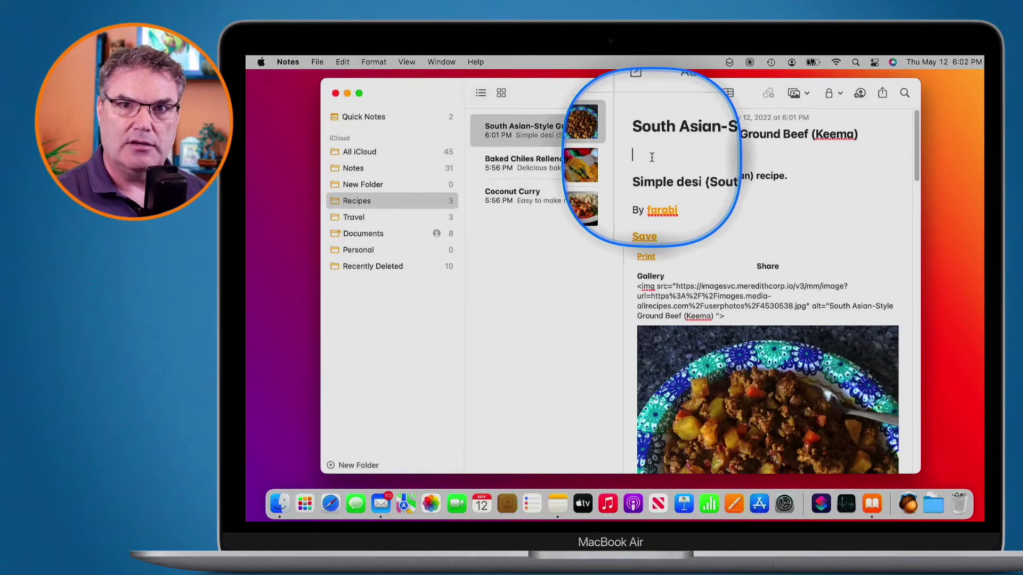
type("#")
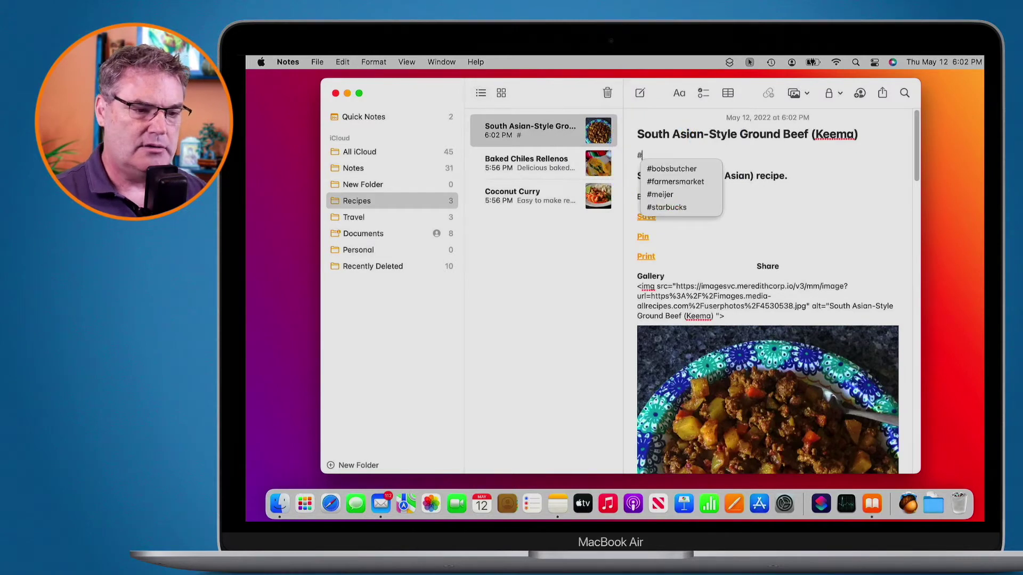
type("asian")
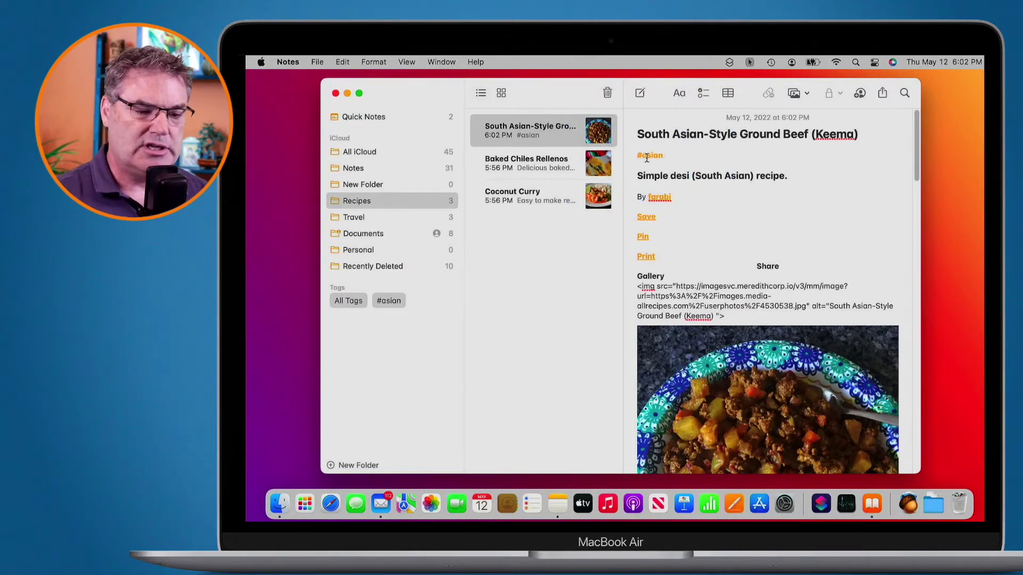
type("#")
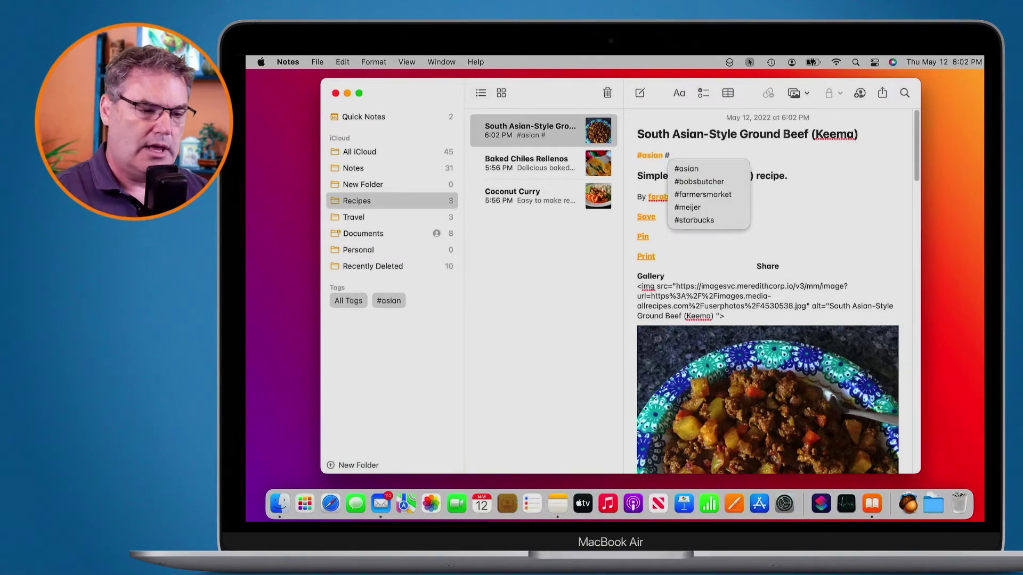
type("mainmeal")
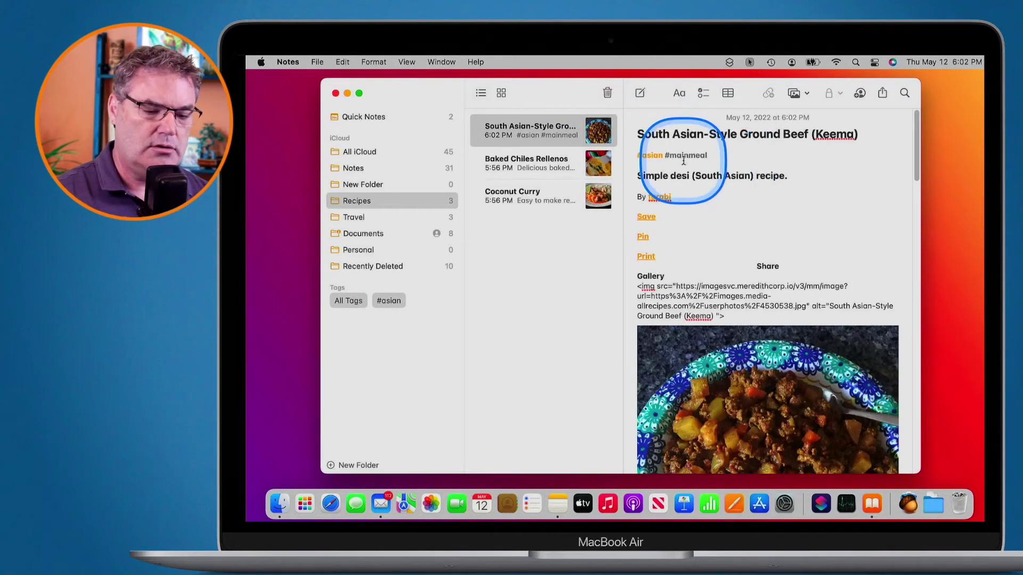
key("Return")
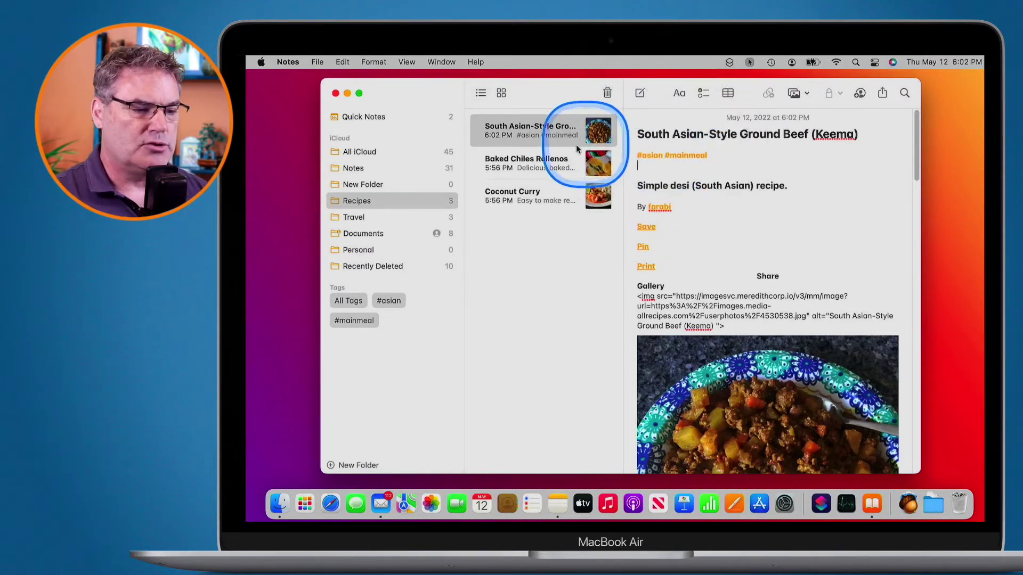
Tag Baked Chiles Rellenos with #mainmeal and #mexican below its title, then open Coconut Curry
left_click(514, 167)
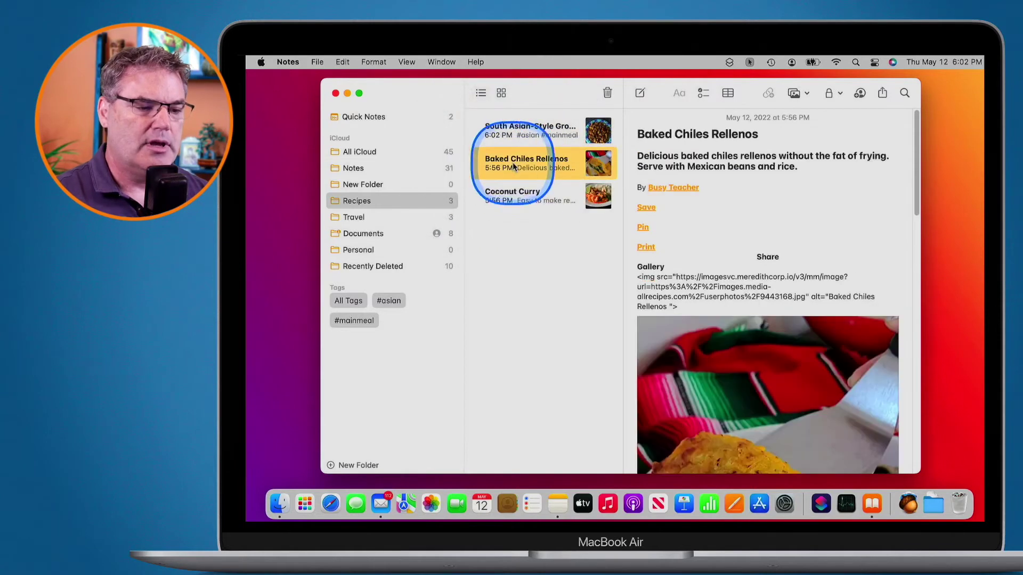
left_click(761, 140)
key("Return")
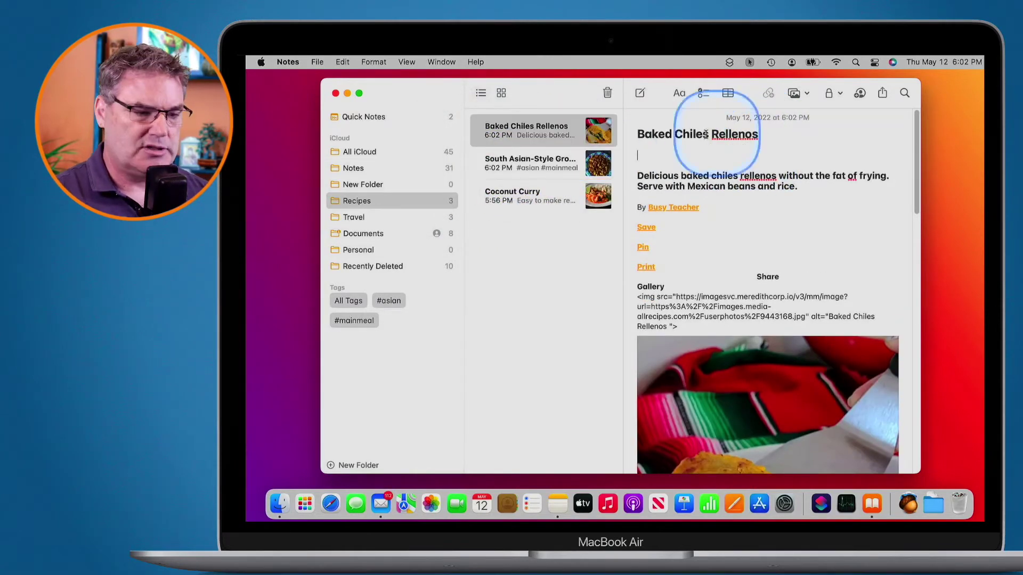
type("#")
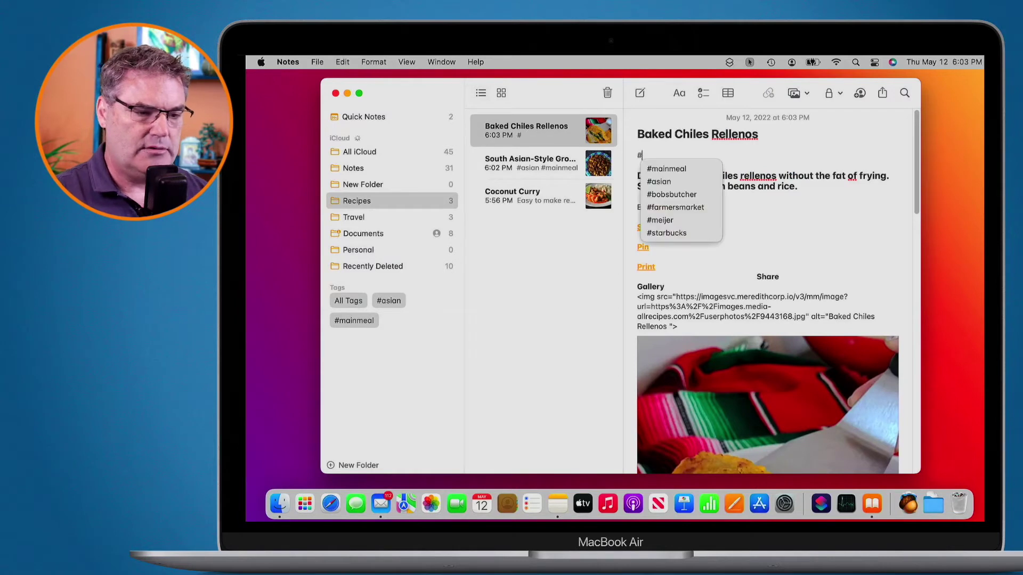
left_click(671, 169)
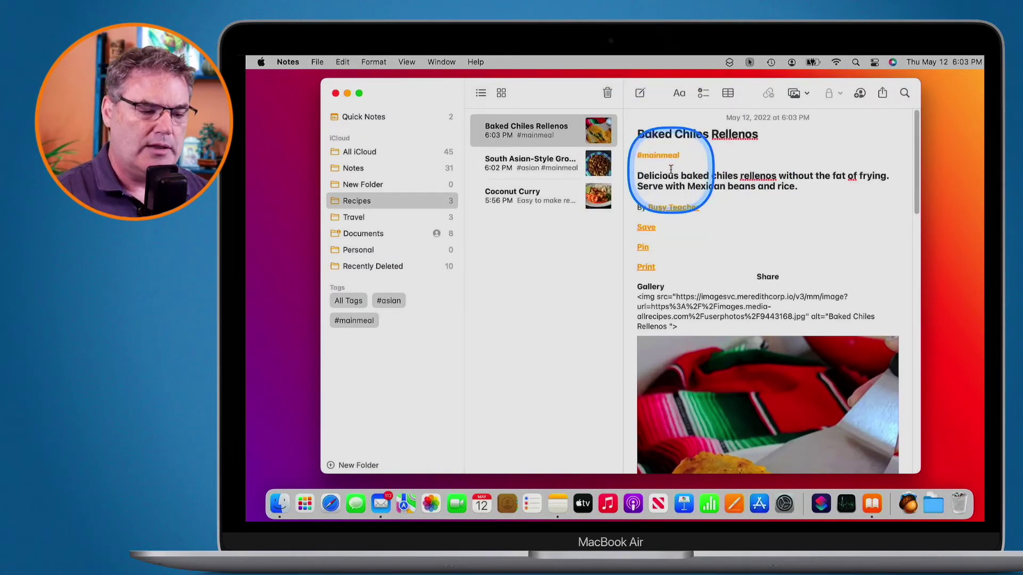
type("#")
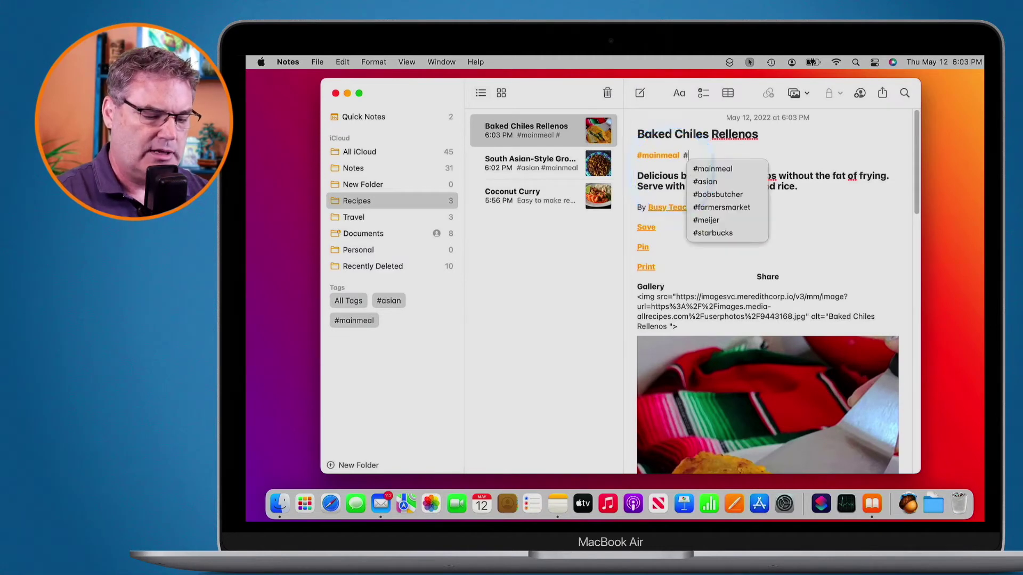
type("mexican")
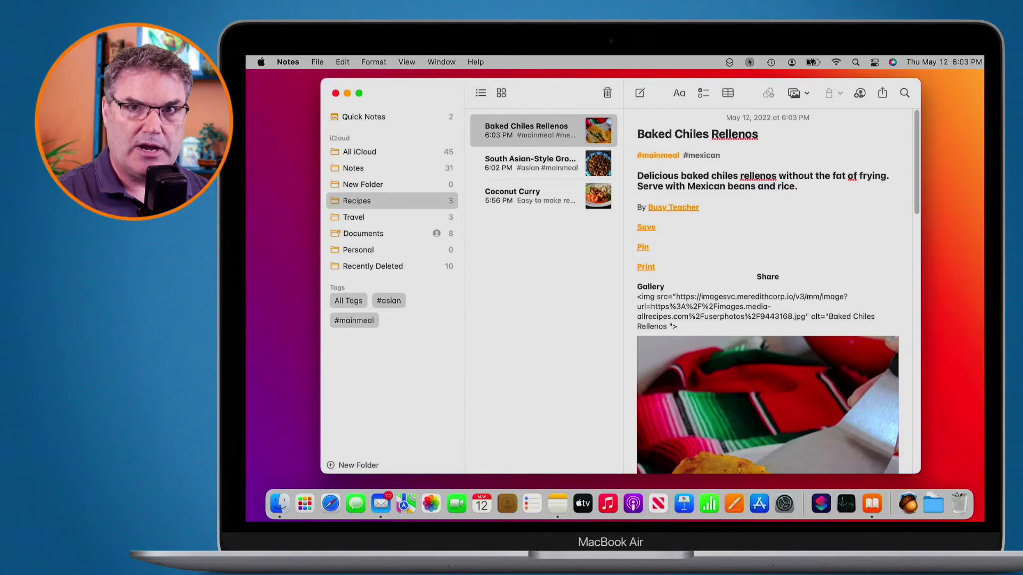
key("space")
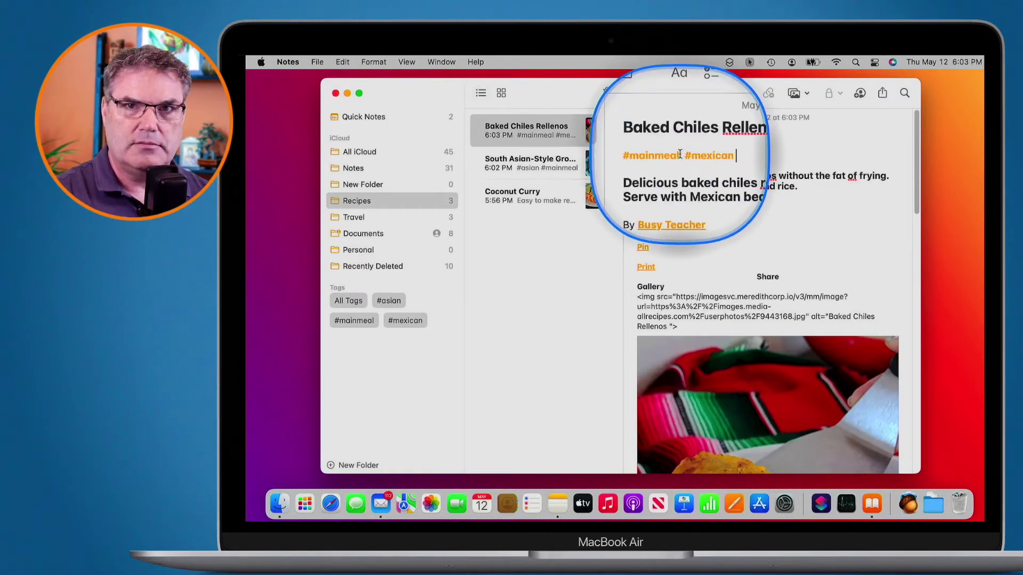
left_click(519, 197)
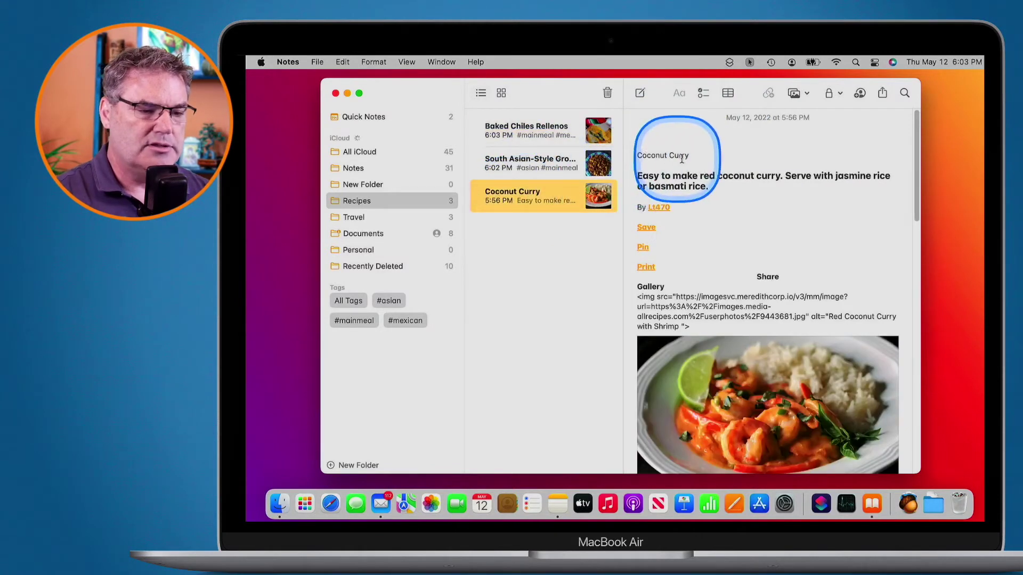
Tag Coconut Curry with #appetizer and #asian on a new line beneath its heading
left_click(694, 155)
key("Return")
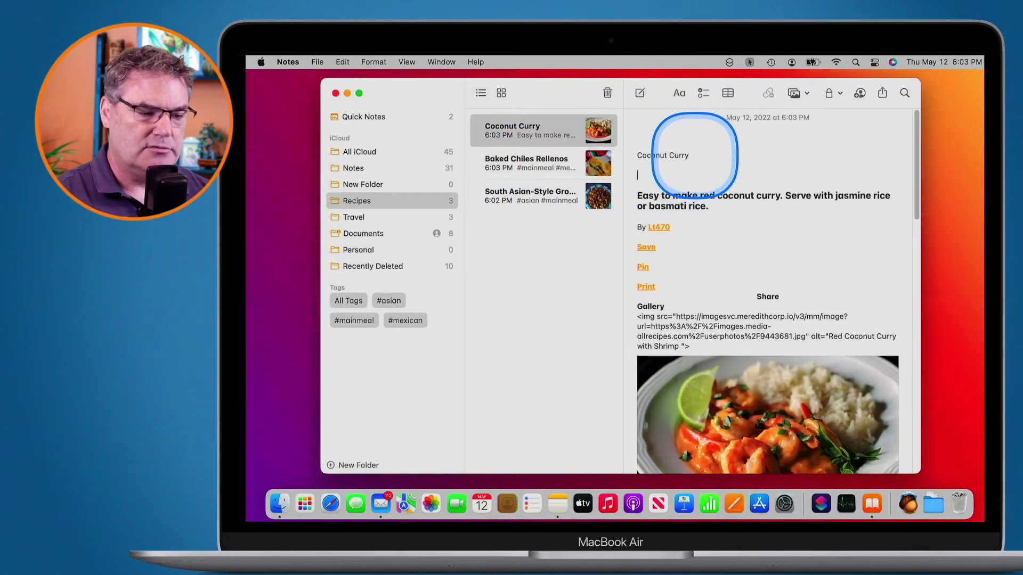
type("#a")
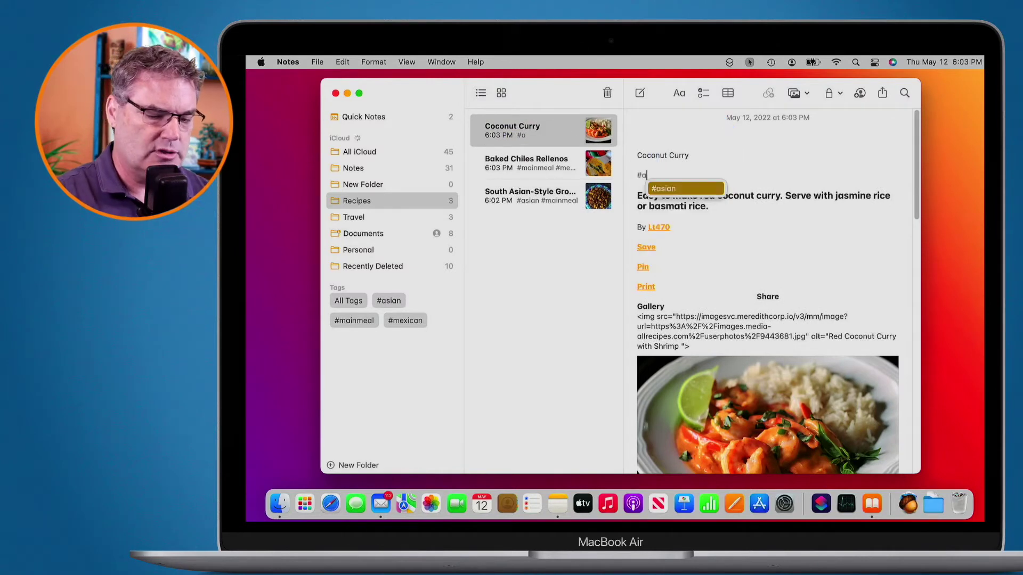
type("ppetizer")
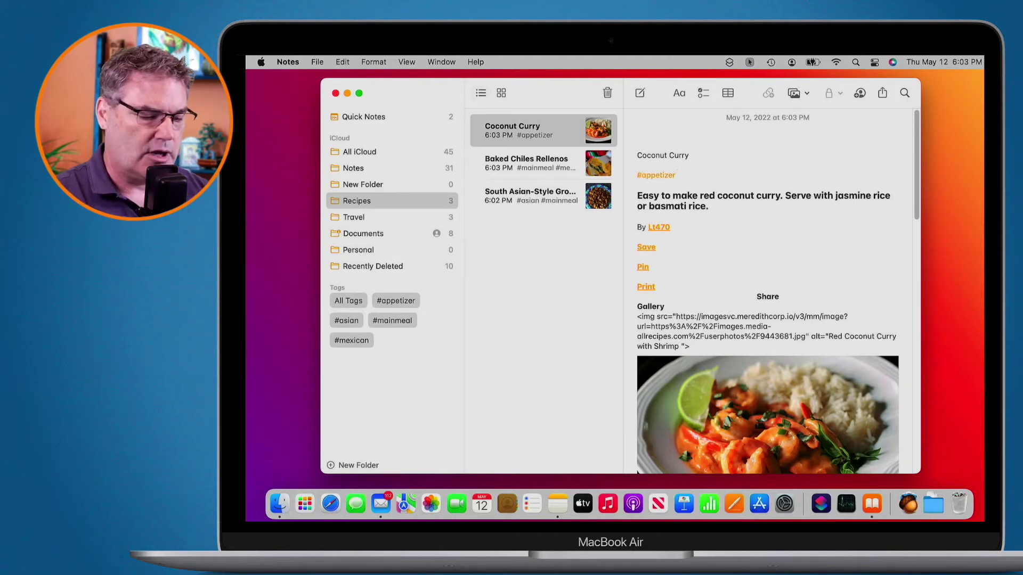
type(" #")
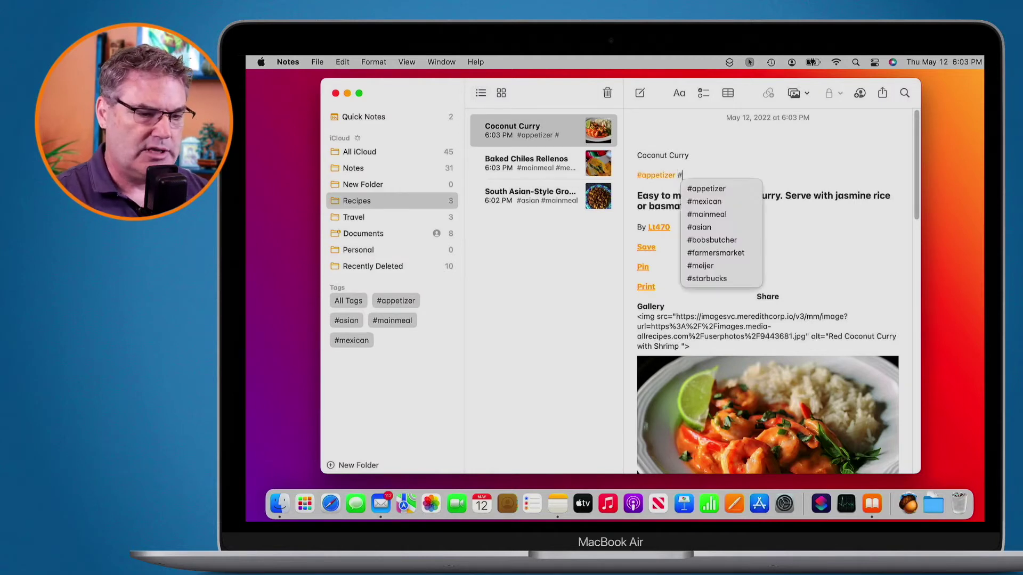
left_click(707, 227)
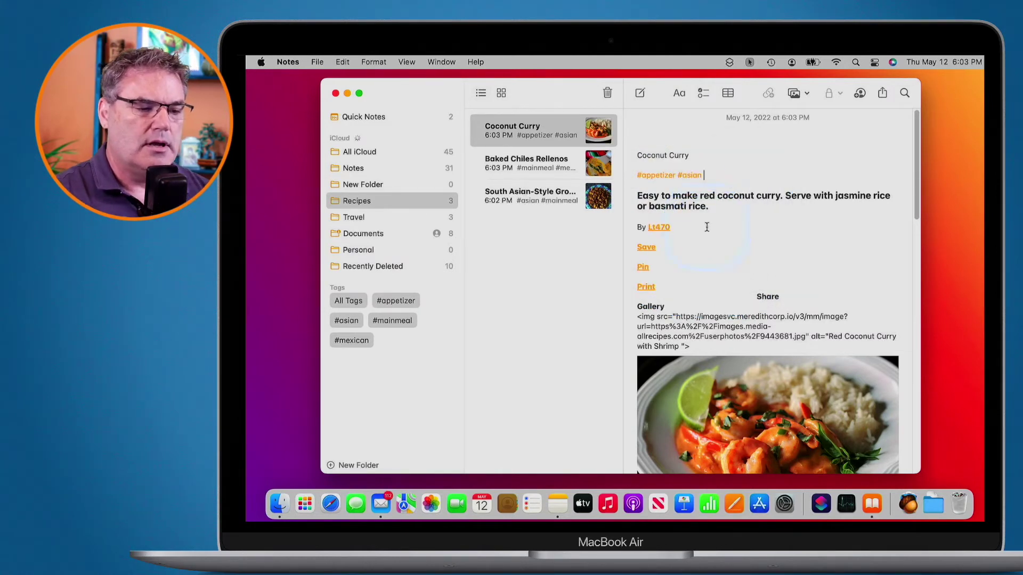
left_click(665, 180)
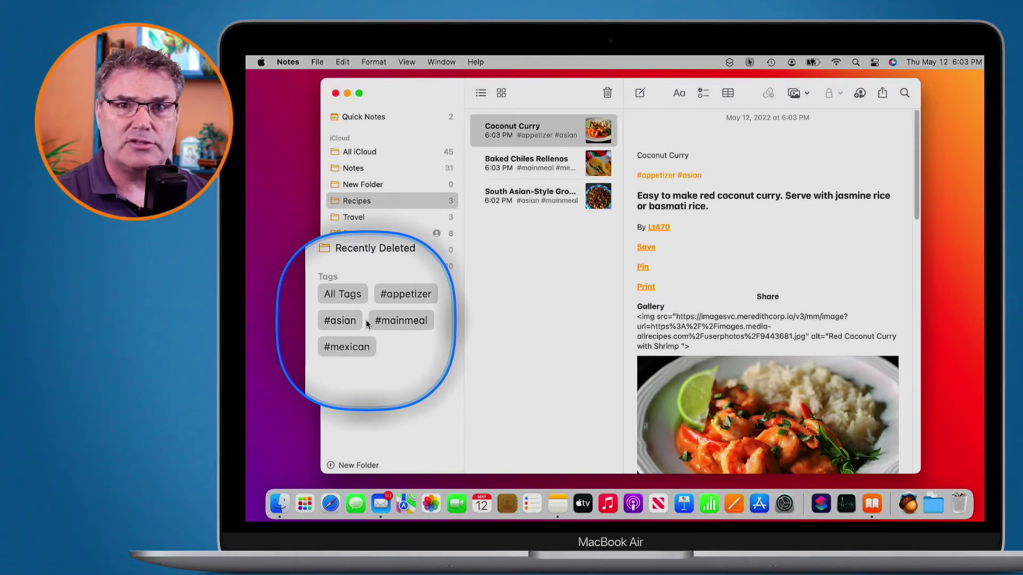
Filter notes by #mexican to view Baked Chiles Rellenos, then clear the filter
left_click(347, 342)
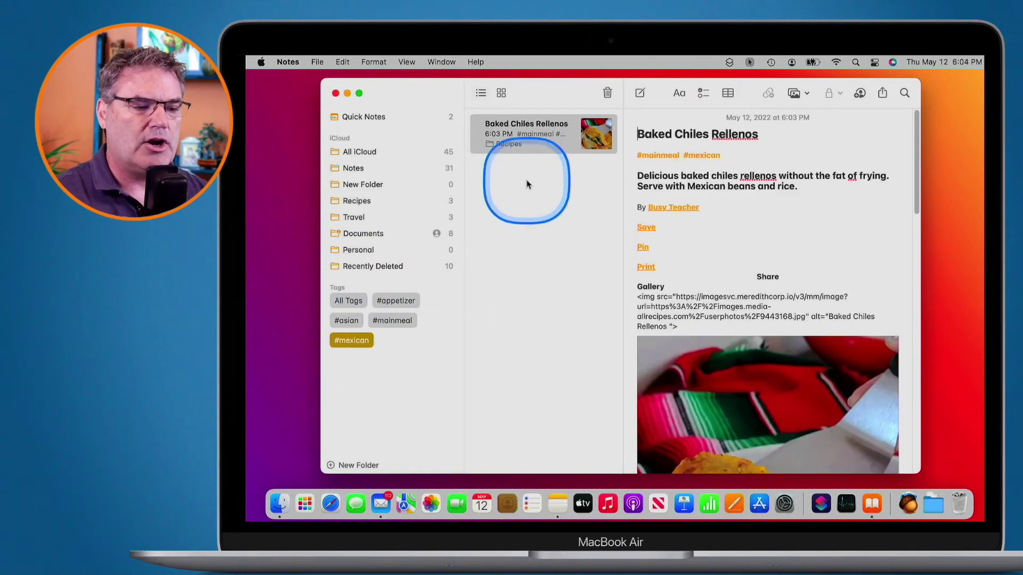
left_click(524, 134)
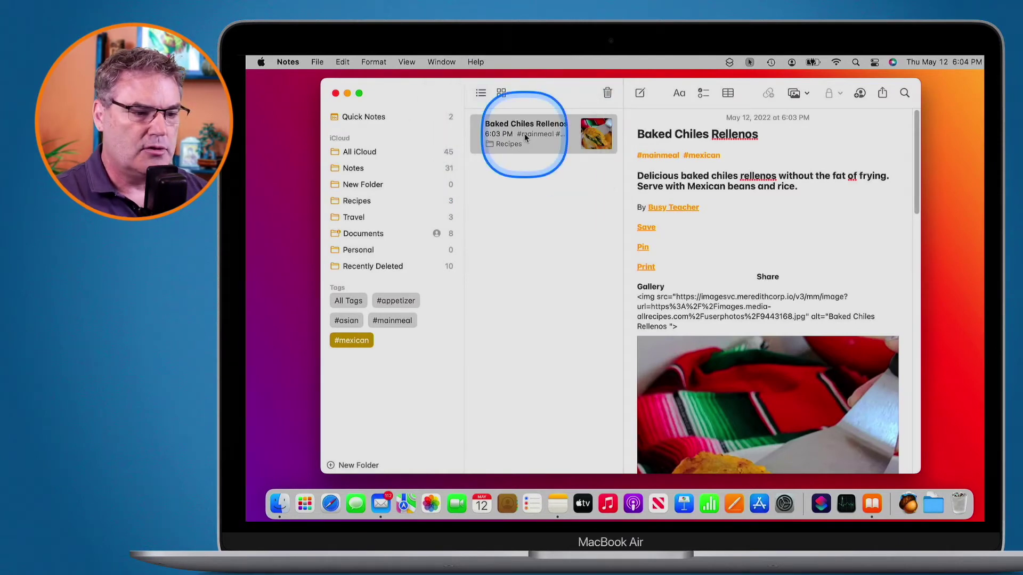
left_click(349, 341)
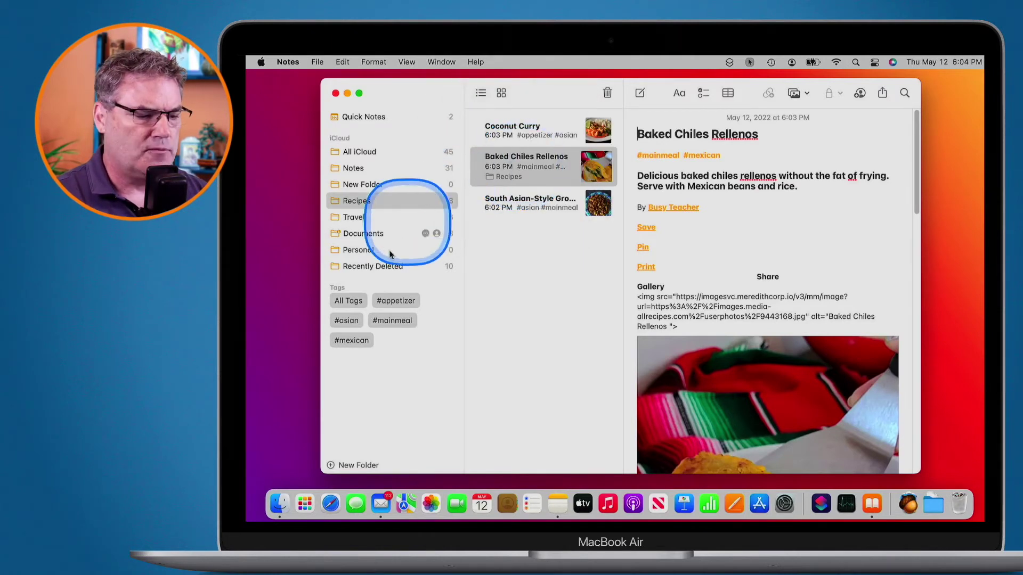
Filter notes by both #mainmeal and #asian, leaving only the South Asian-Style Ground Beef note
left_click(392, 320)
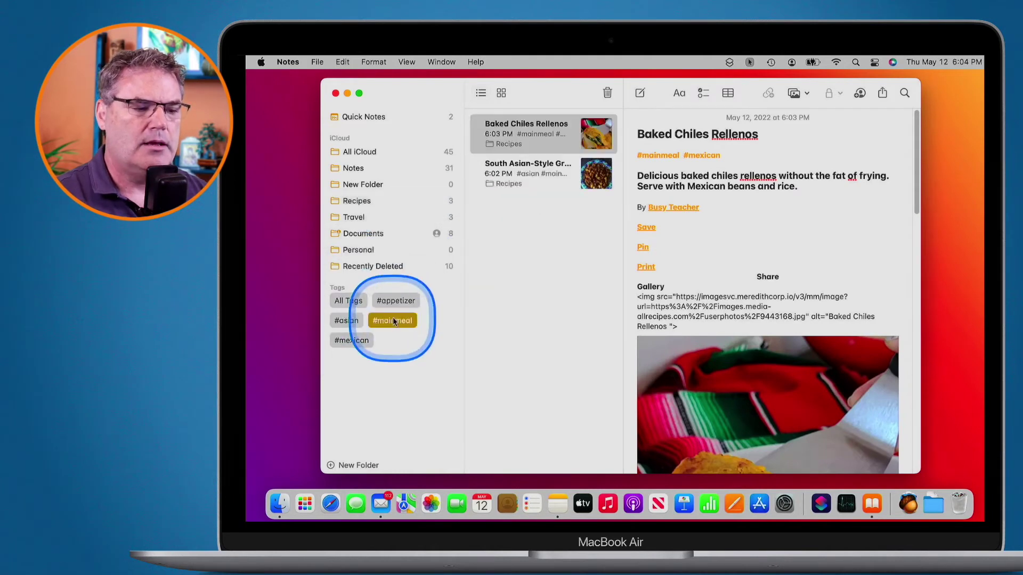
left_click(526, 154)
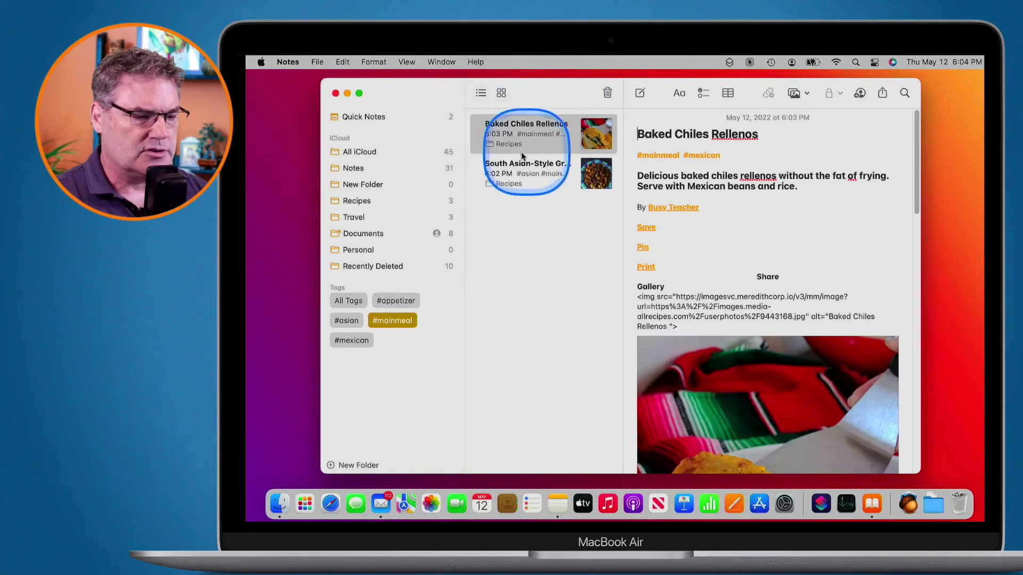
left_click(346, 321)
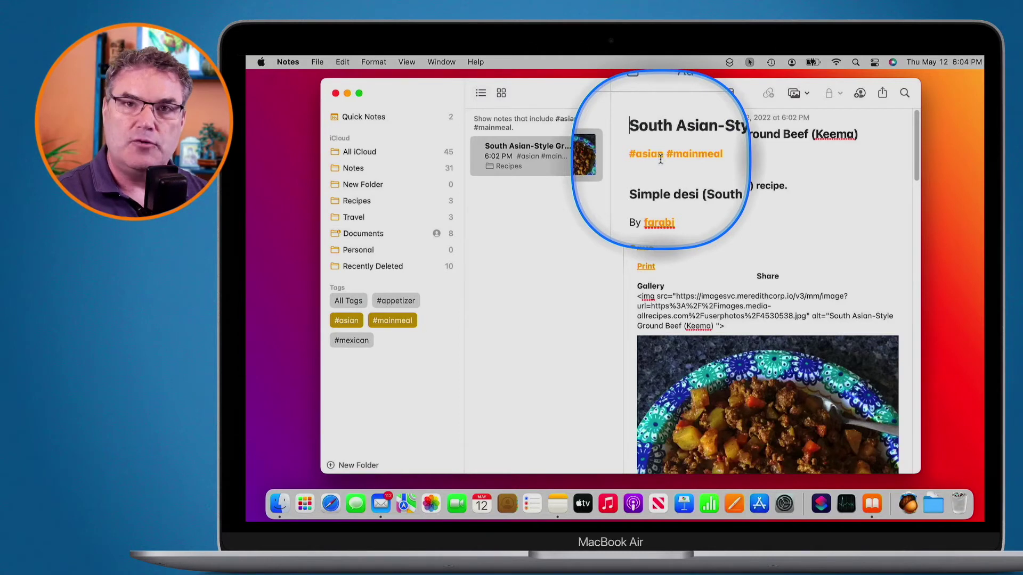
left_click(712, 156)
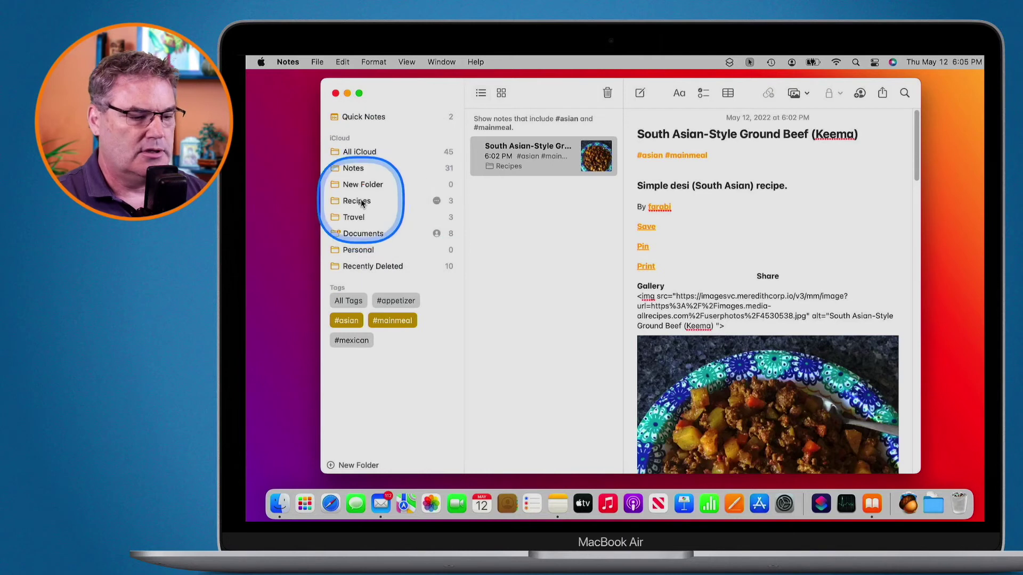
left_click(337, 466)
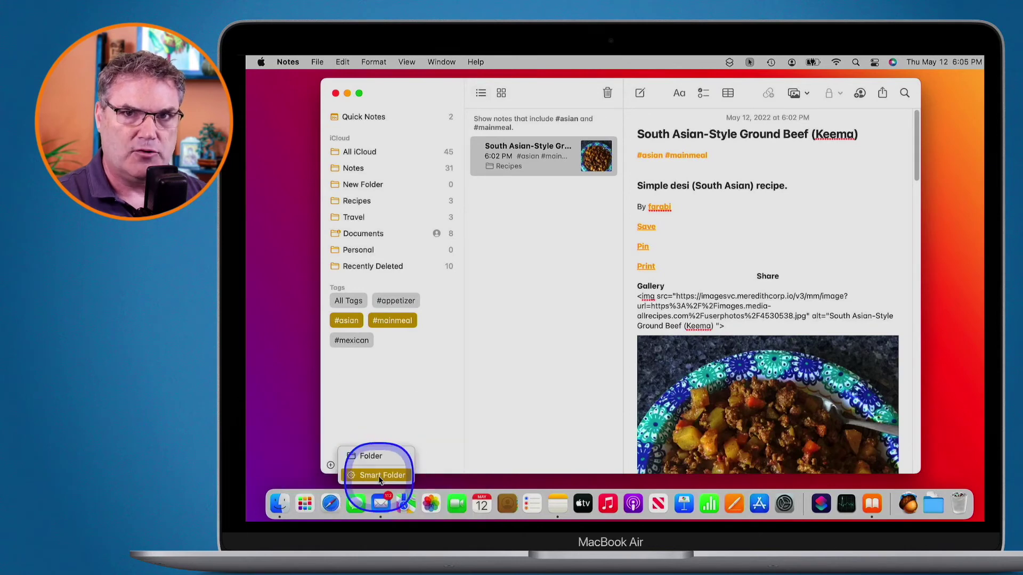
Create a smart folder named 'Favorite Meals' that requires the tags #mexican and #mainmeal
left_click(378, 474)
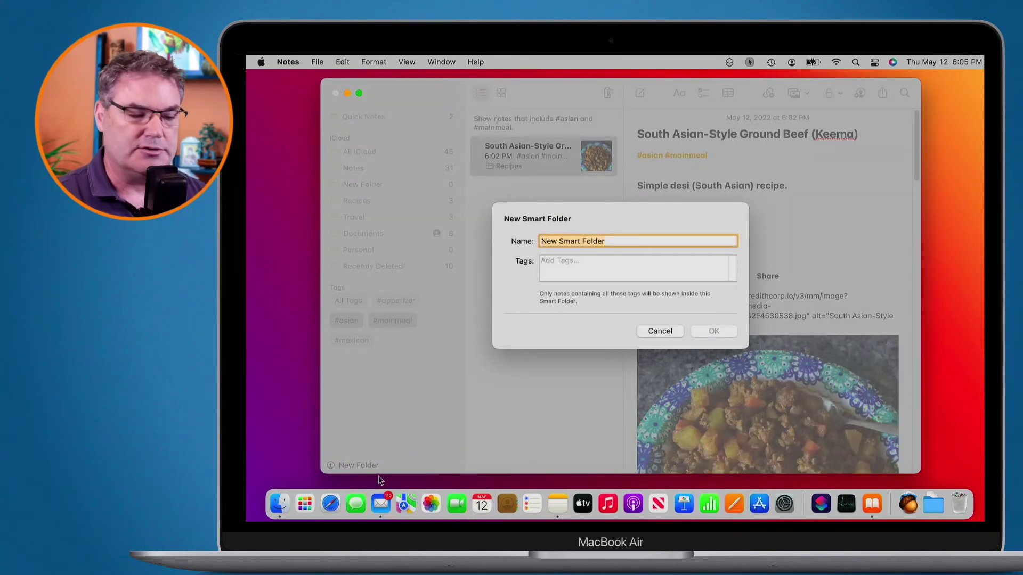
type("fa")
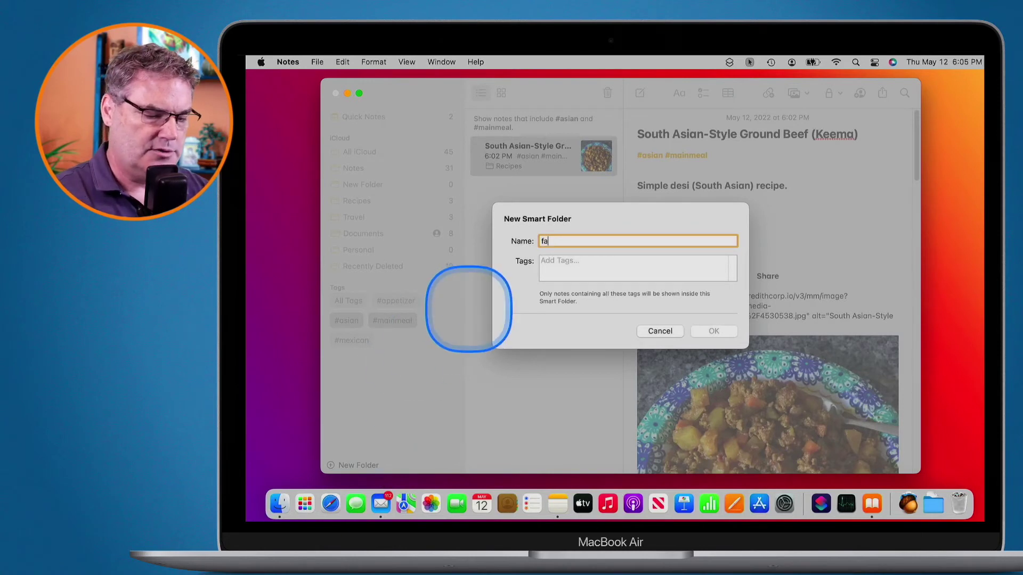
type("vorite")
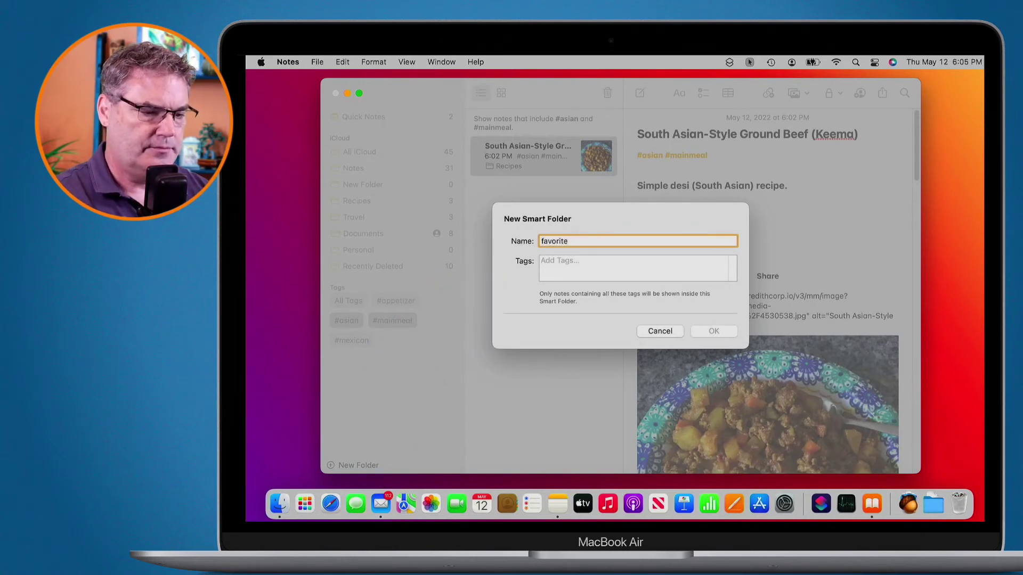
type(" Meals")
key("shift+Right")
type("F")
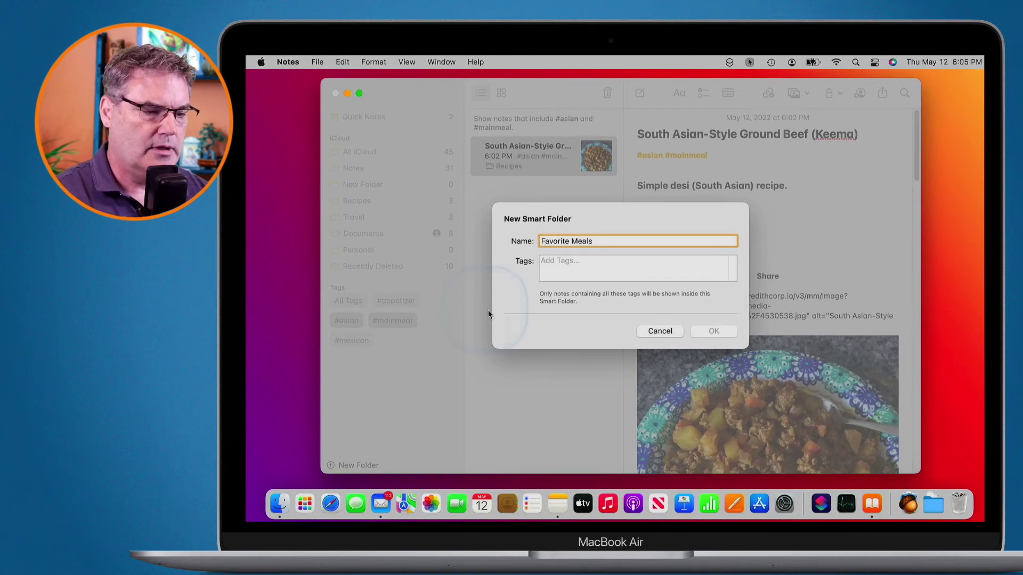
left_click(562, 267)
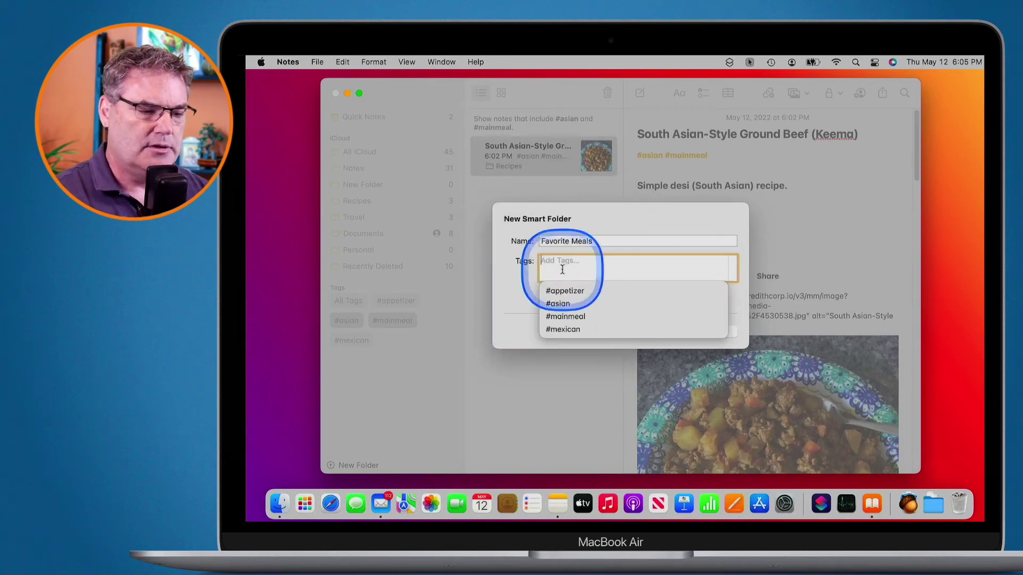
left_click(563, 329)
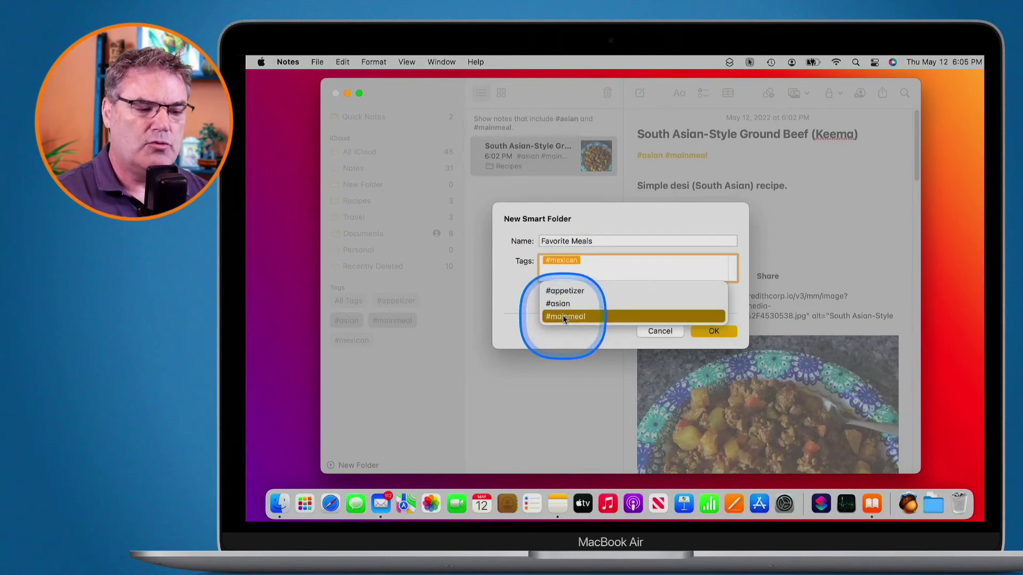
left_click(564, 317)
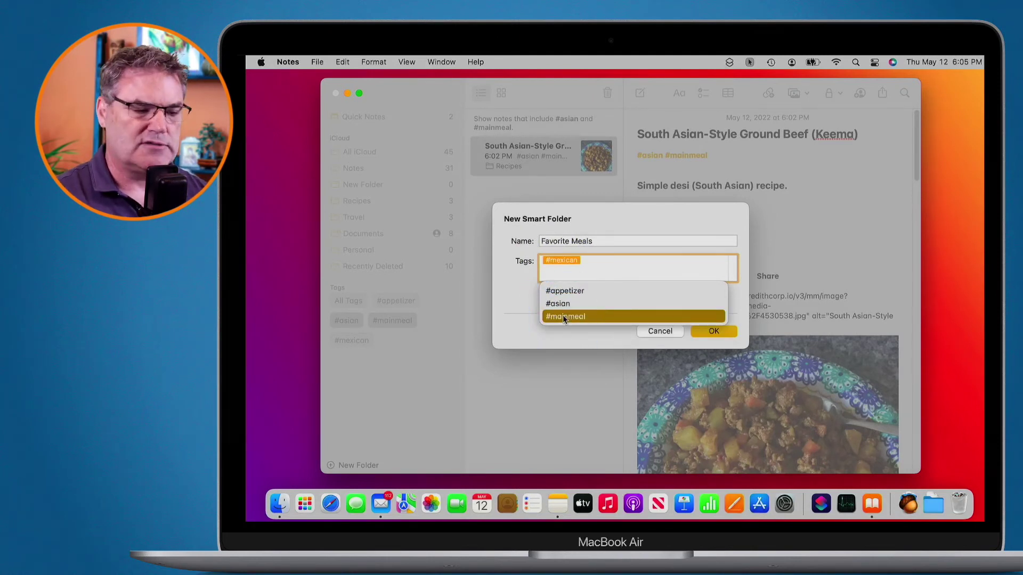
left_click(591, 325)
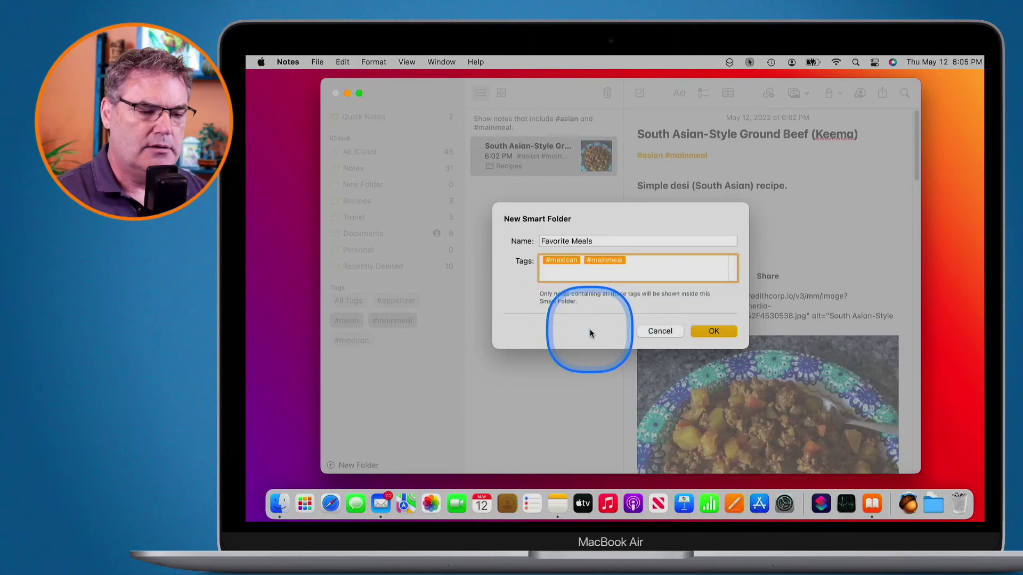
left_click(699, 331)
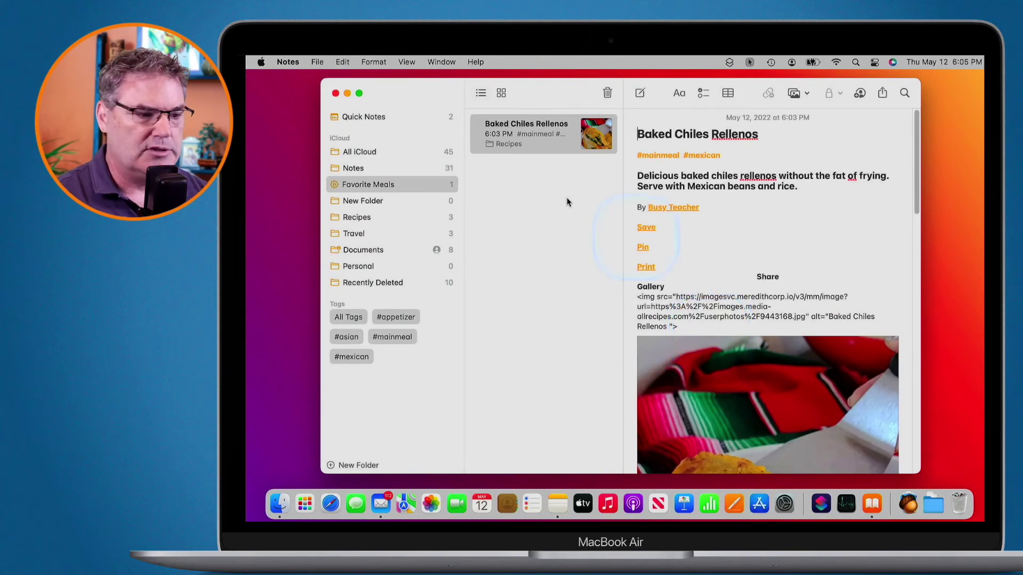
double_click(355, 184)
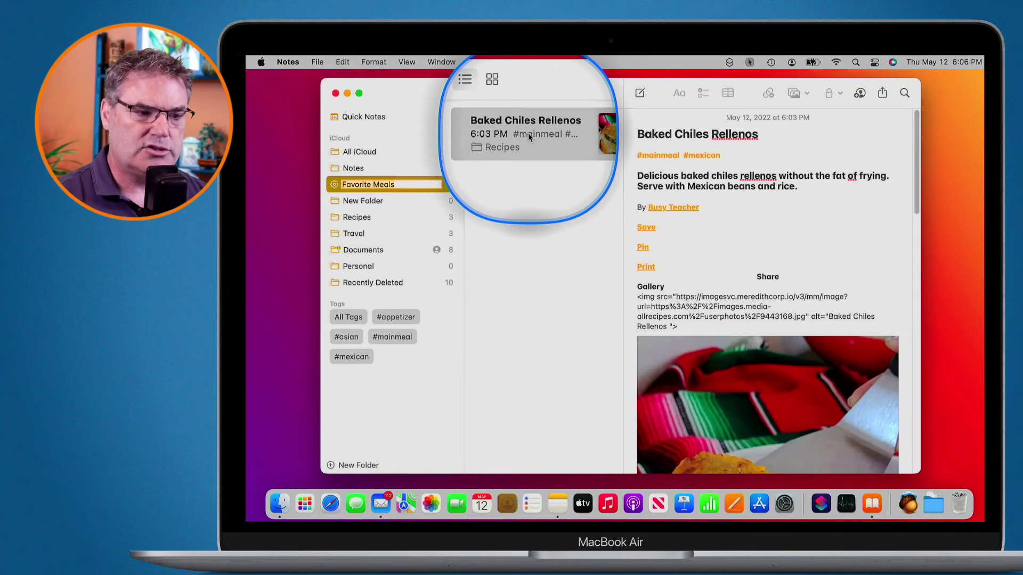
left_click(529, 133)
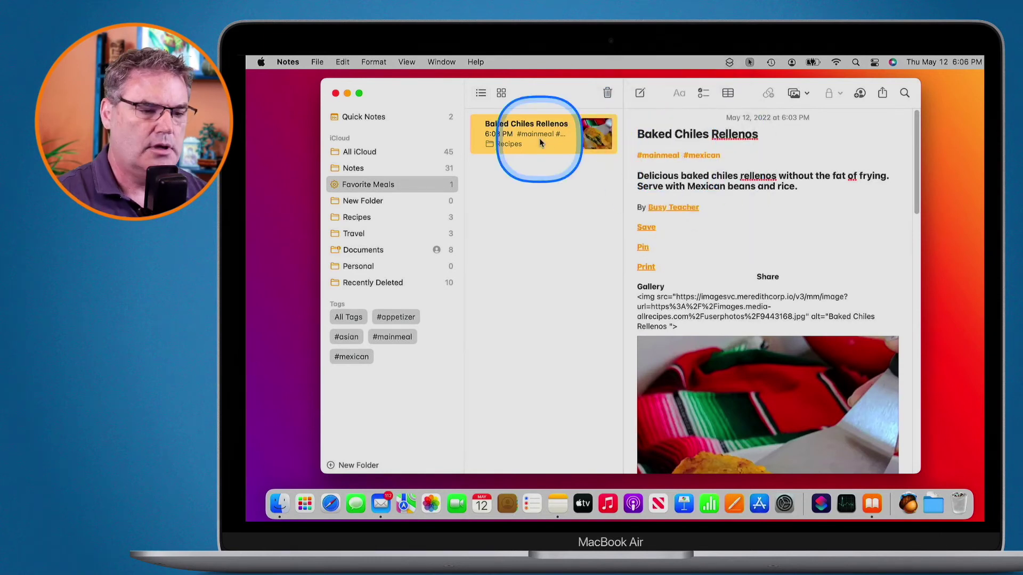
left_click(688, 176)
Replace the #mainmeal tag on Baked Chiles Rellenos with #appetizer
key("Up")
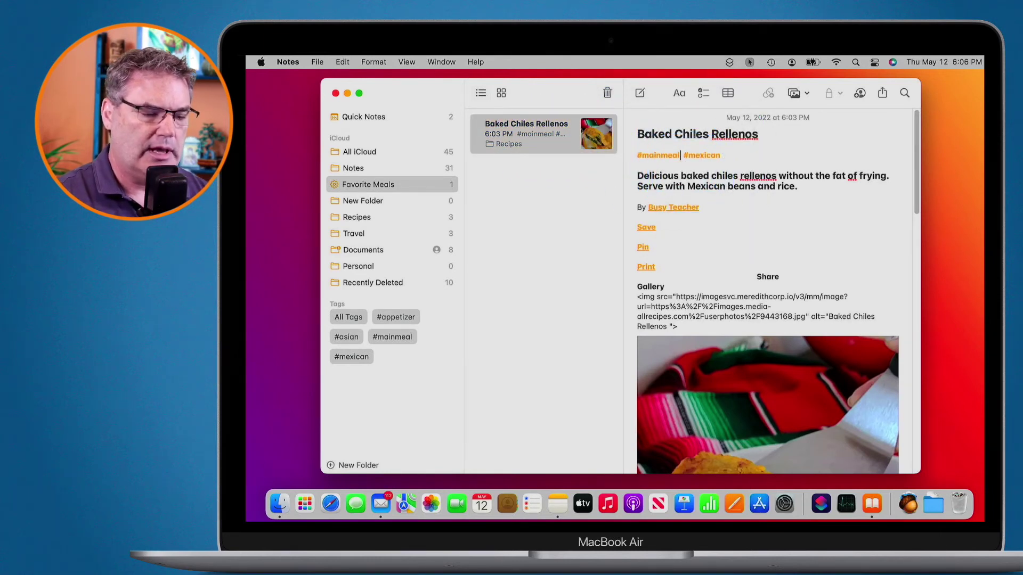
key("shift+super+Left")
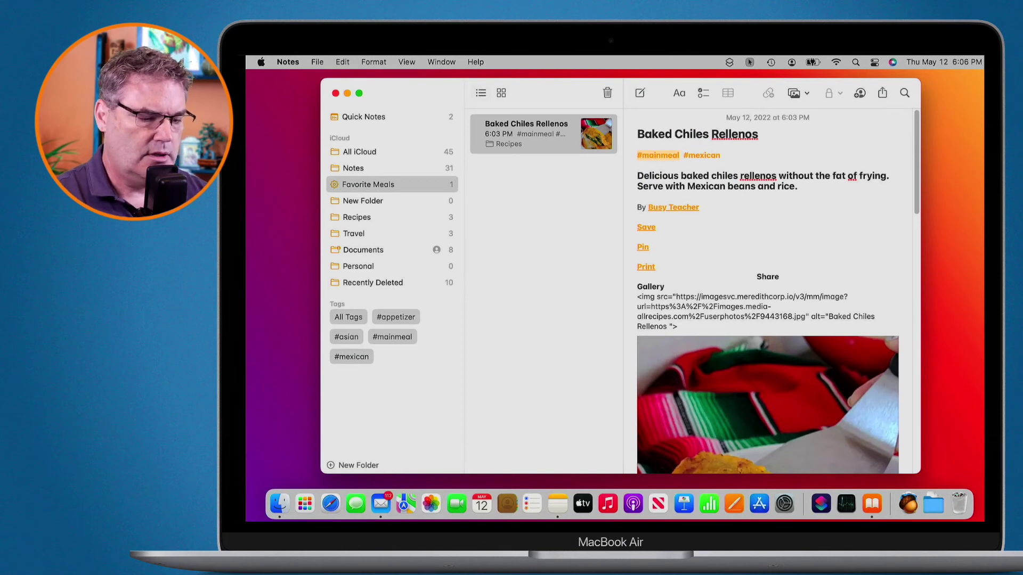
type("#")
left_click(637, 144)
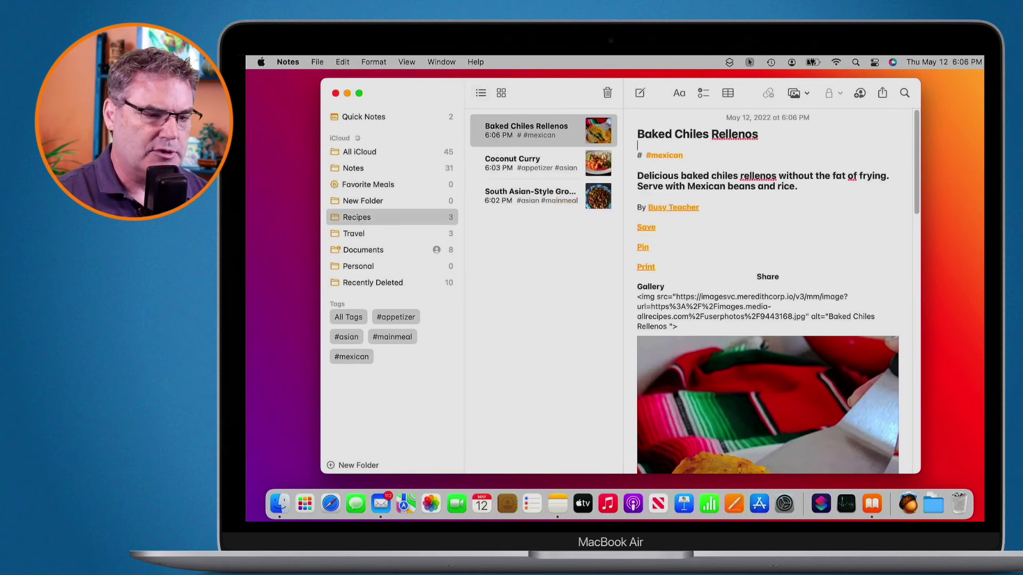
type("a")
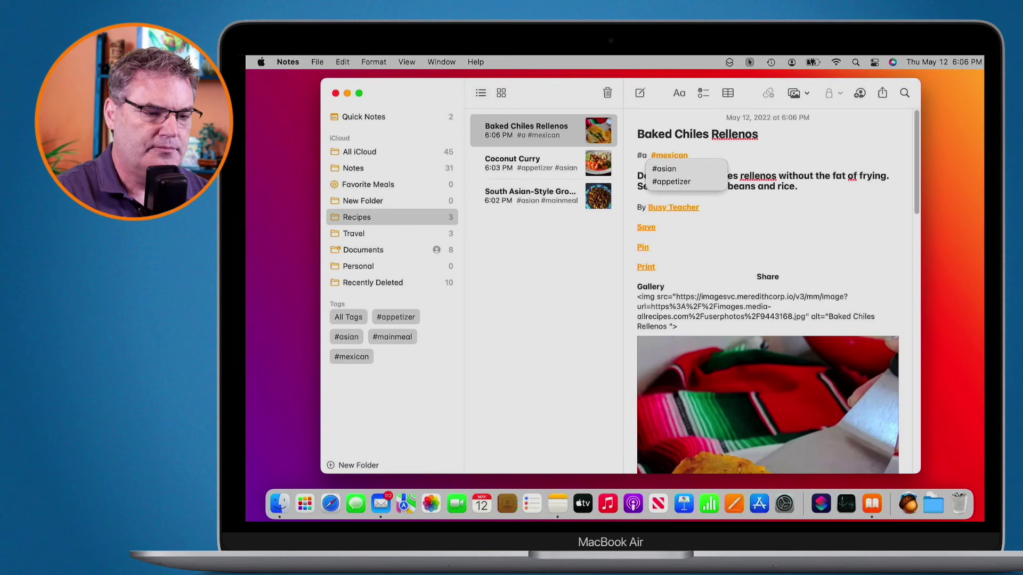
left_click(684, 183)
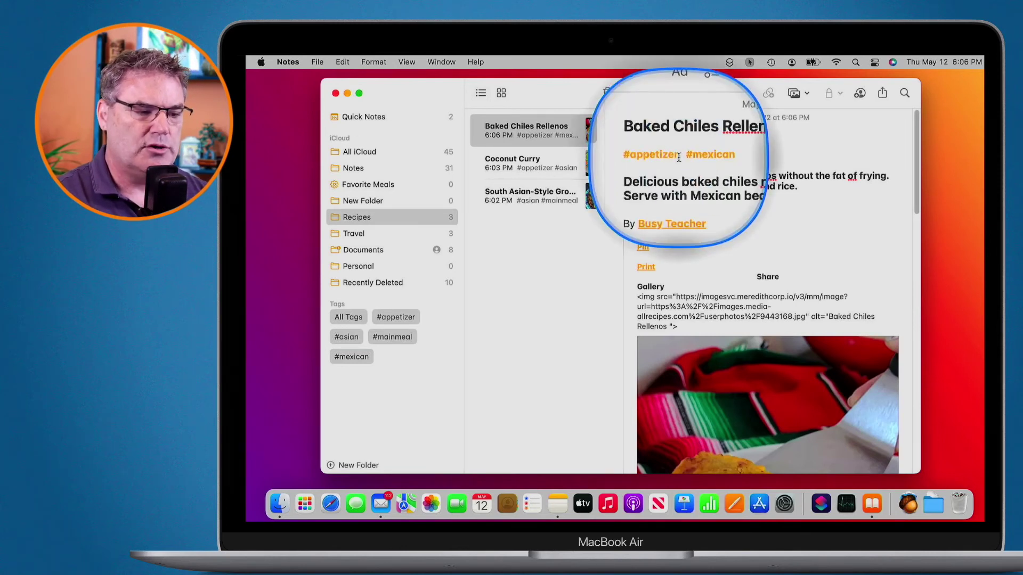
left_click(365, 186)
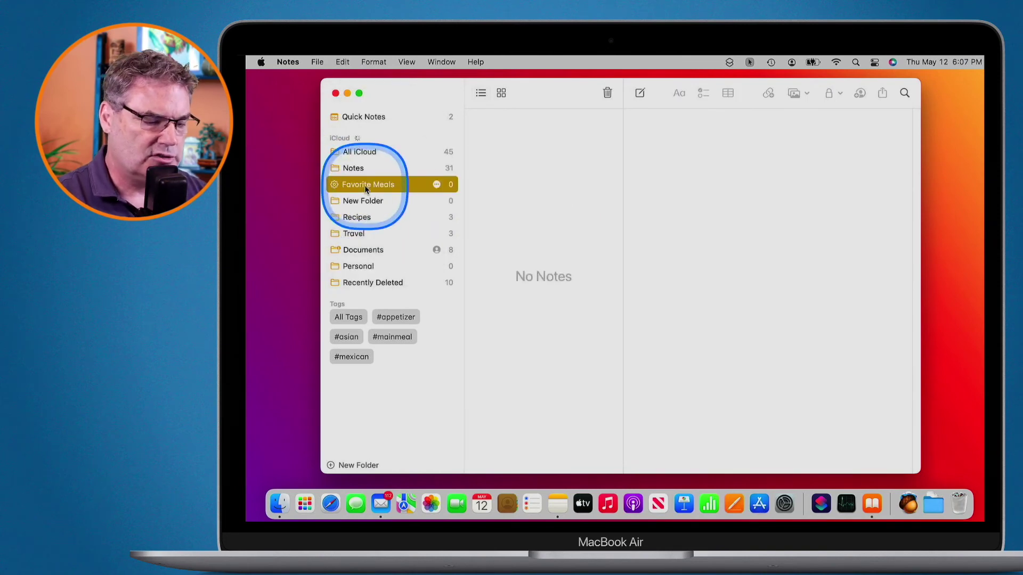
Show the Favorite Meals folder's context menu, then dismiss it without changes
right_click(365, 188)
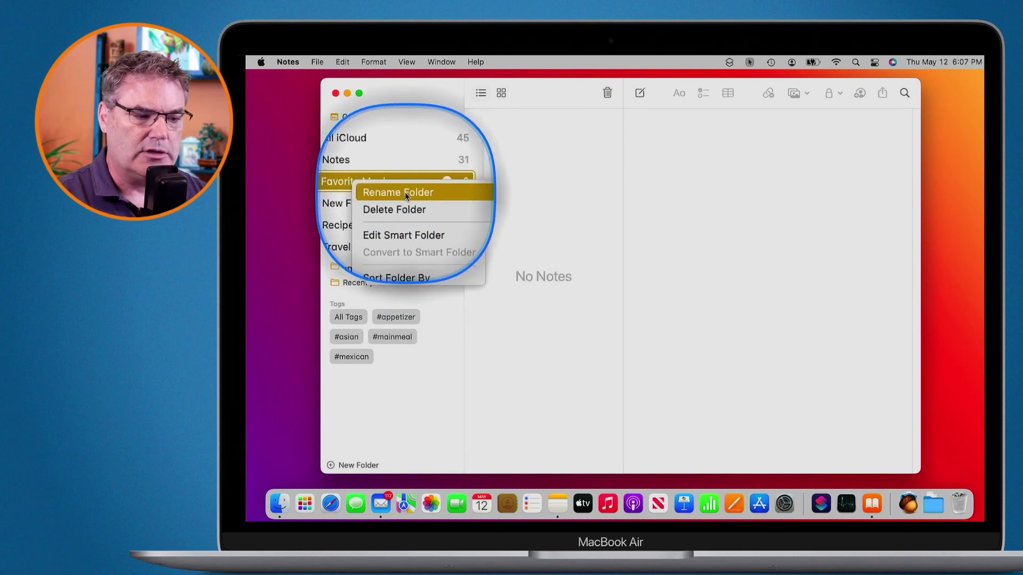
left_click(354, 191)
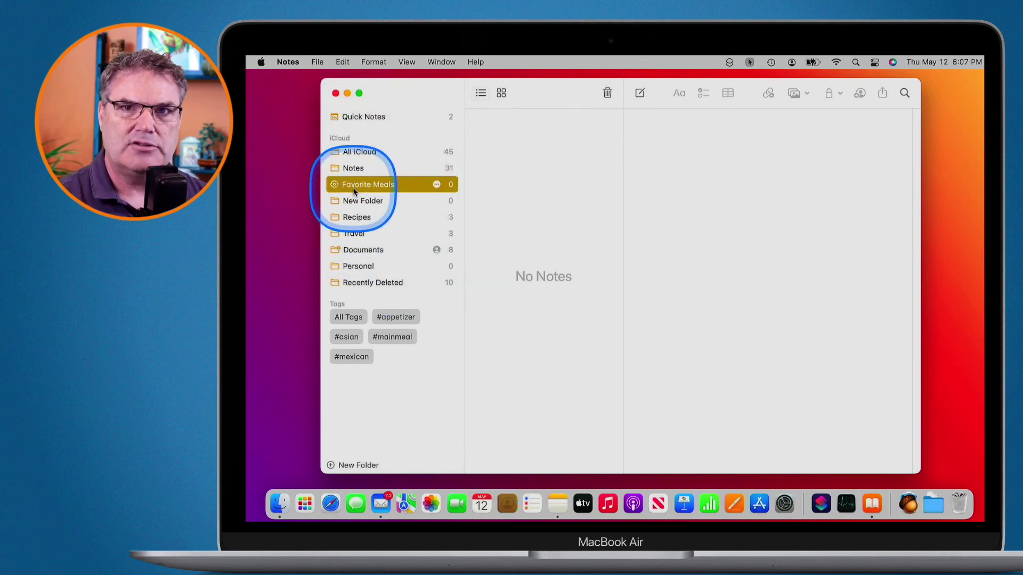